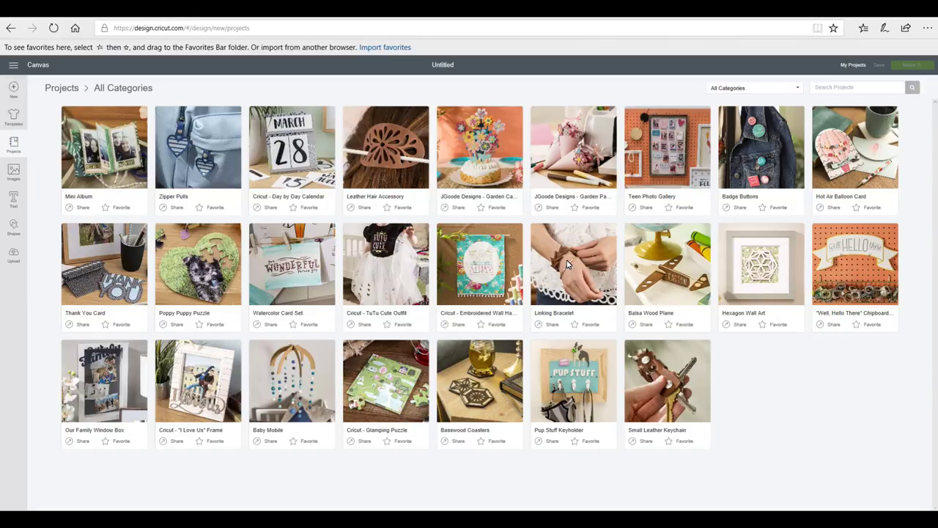
# Search projects for 'party', then for 'foil', and open the Sports Party Foil Dangles details
pyautogui.click(848, 89)
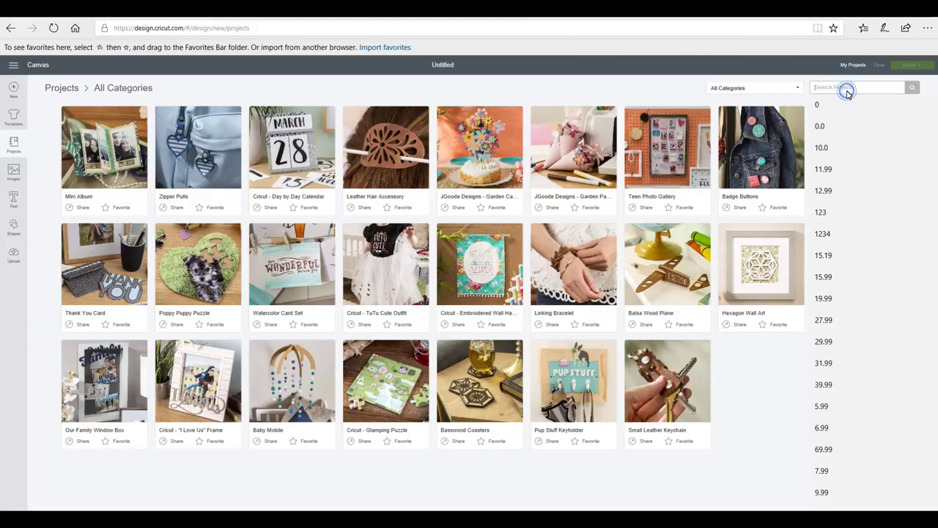
pyautogui.write('party')
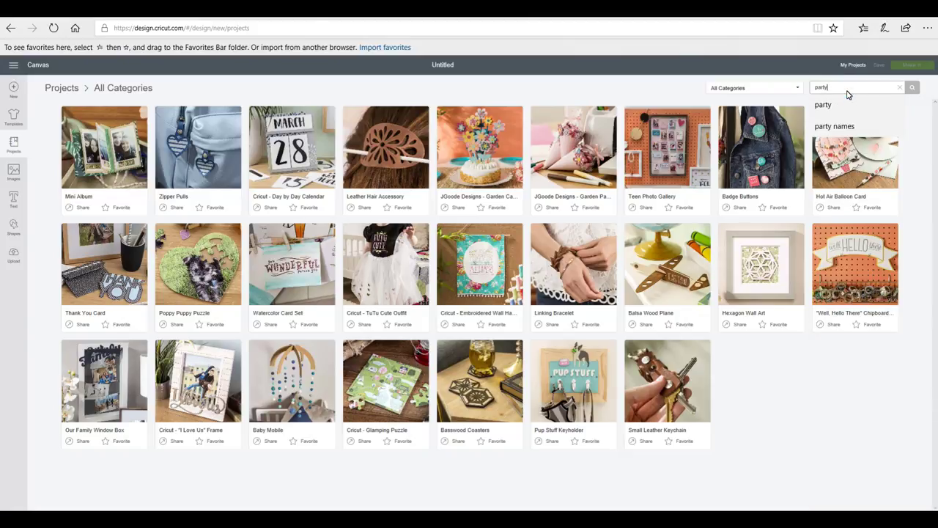
pyautogui.click(911, 88)
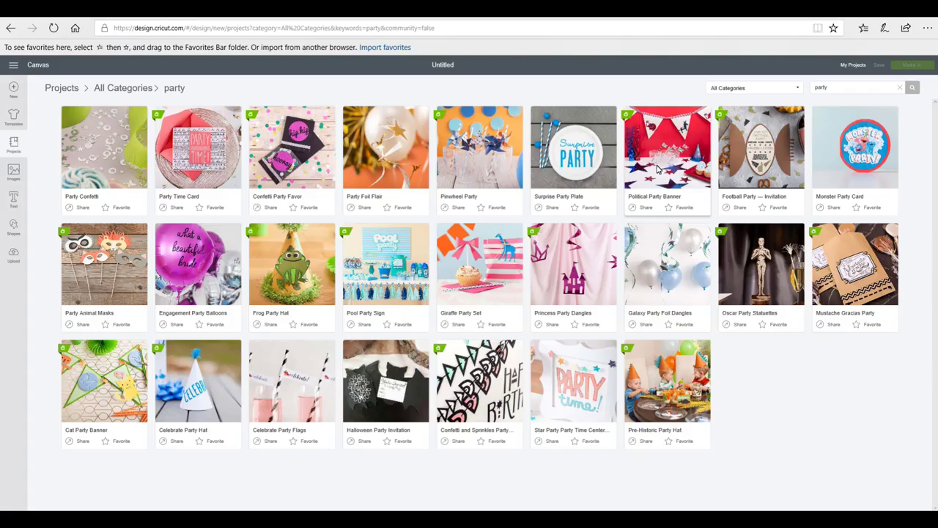
pyautogui.doubleClick(838, 88)
pyautogui.write('foil')
pyautogui.press('Return')
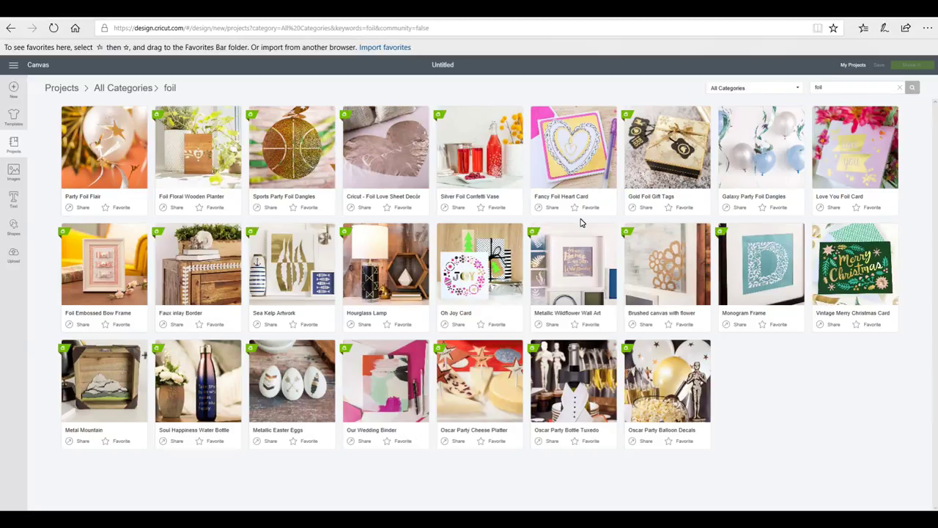
pyautogui.click(301, 161)
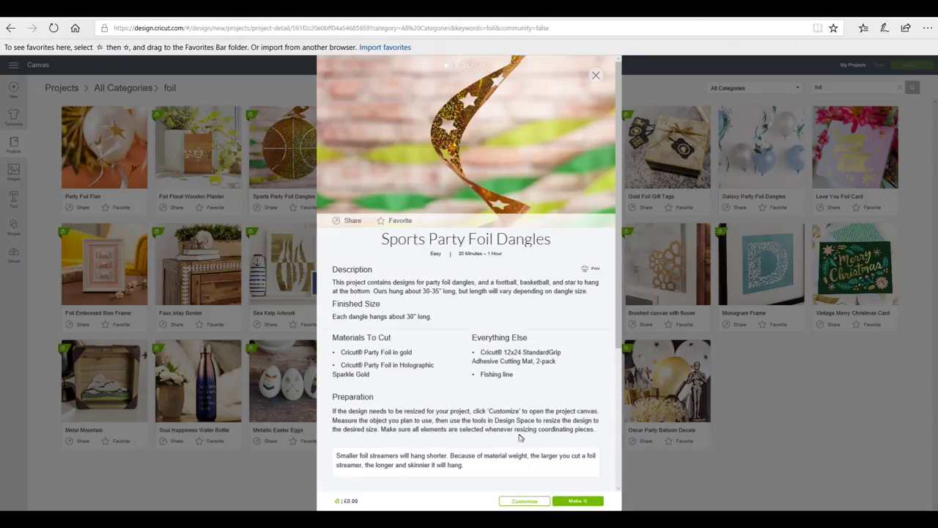
# Customize the project onto the canvas and look over its spirals, football, star and basketball
pyautogui.click(524, 501)
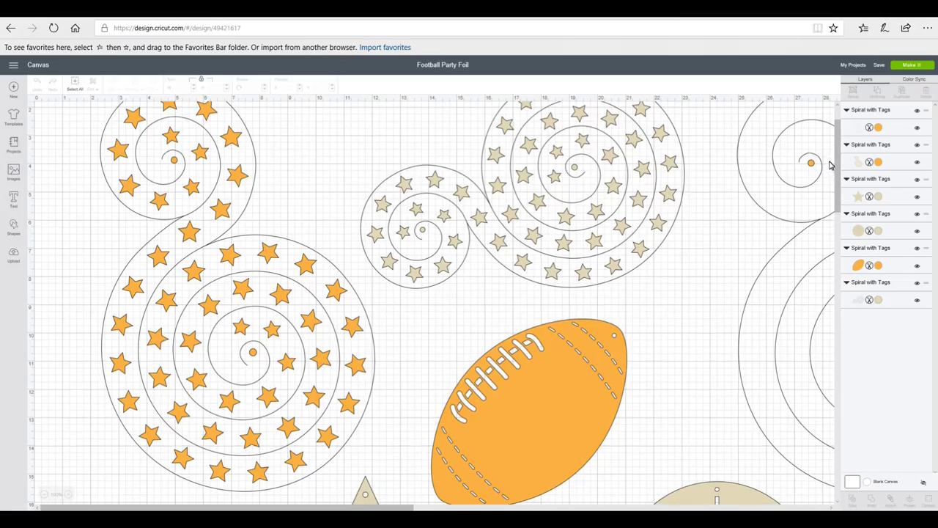
pyautogui.scroll(-5, 838, 158)
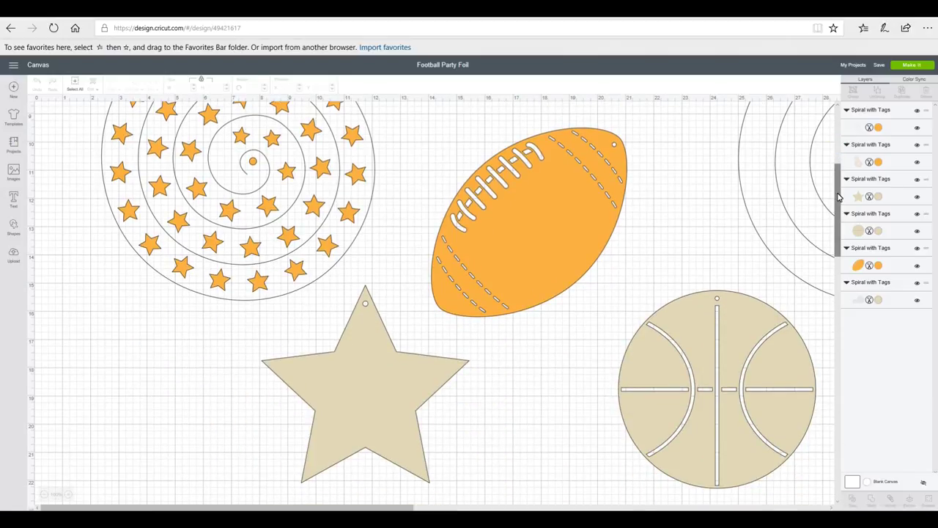
pyautogui.scroll(5, 840, 197)
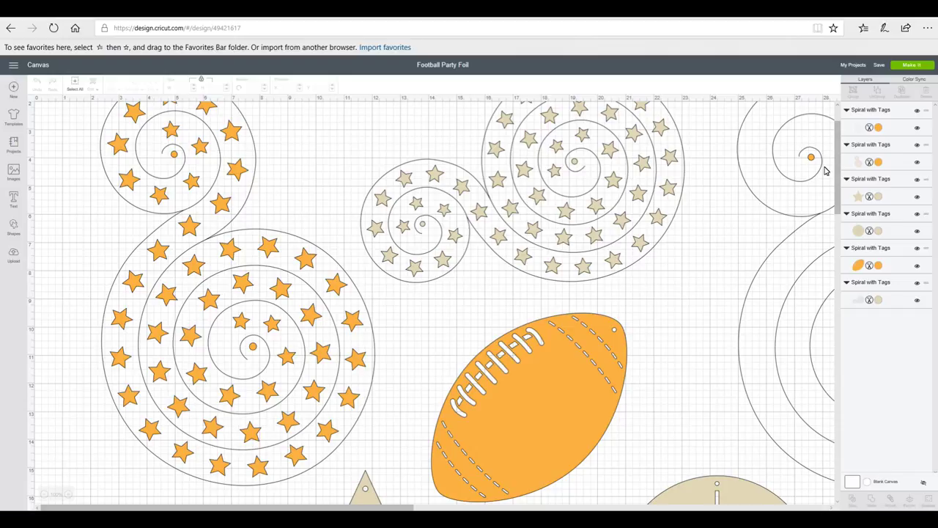
# Use Contour to hide seven star cutouts on the small coil of the top-centre spiral
pyautogui.click(613, 205)
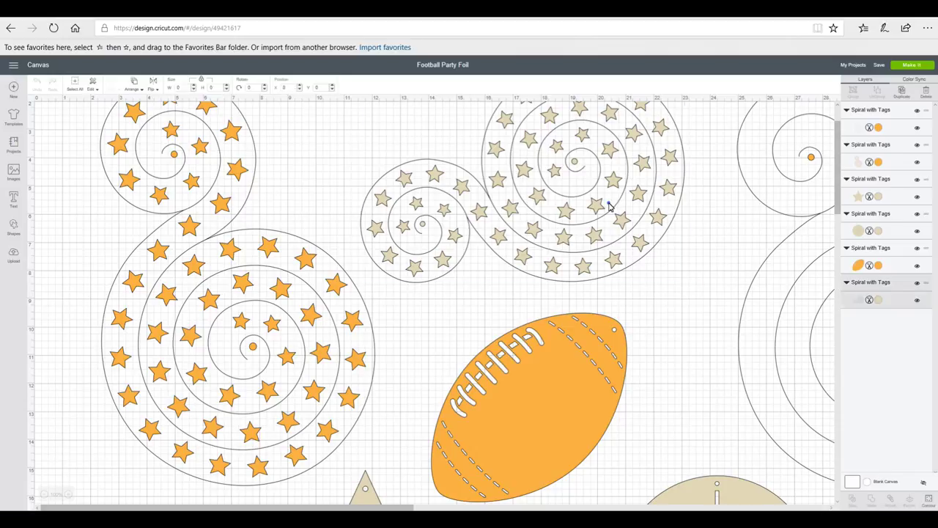
pyautogui.click(930, 499)
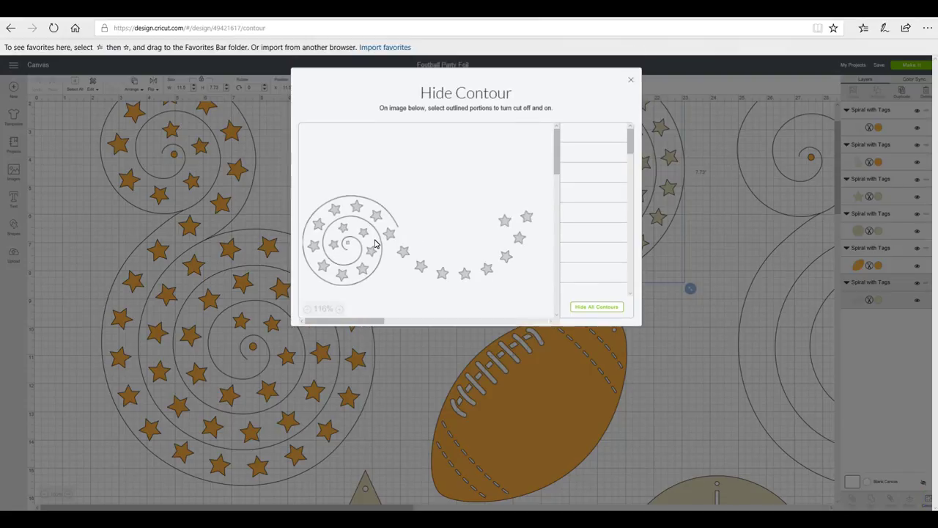
pyautogui.click(335, 210)
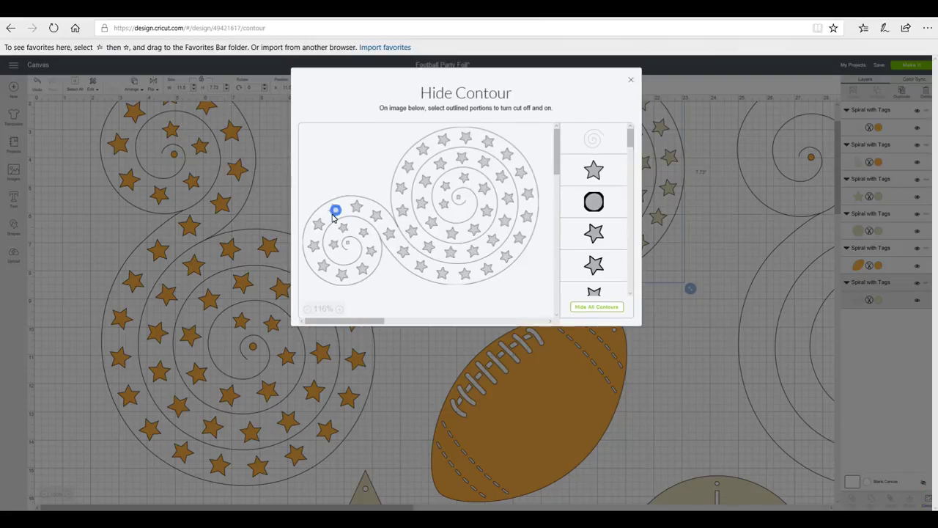
pyautogui.click(317, 222)
pyautogui.click(314, 246)
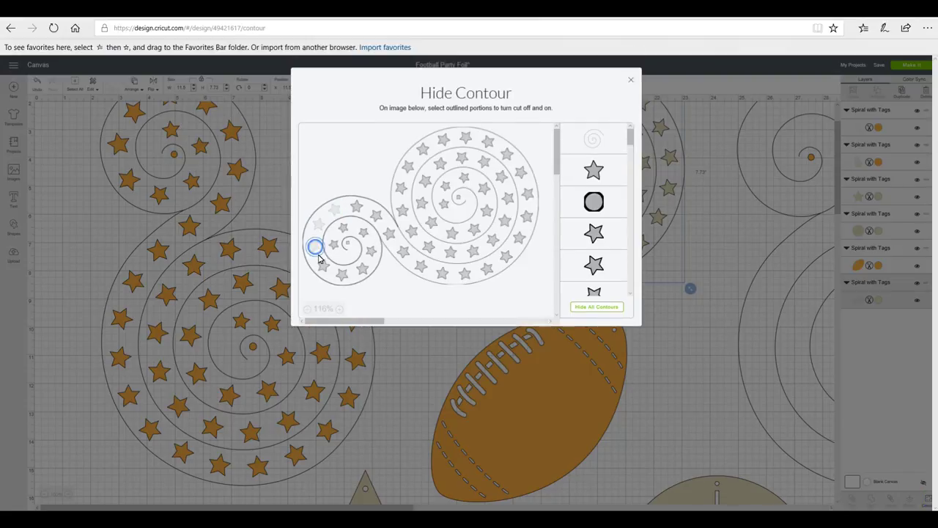
pyautogui.click(324, 266)
pyautogui.click(340, 276)
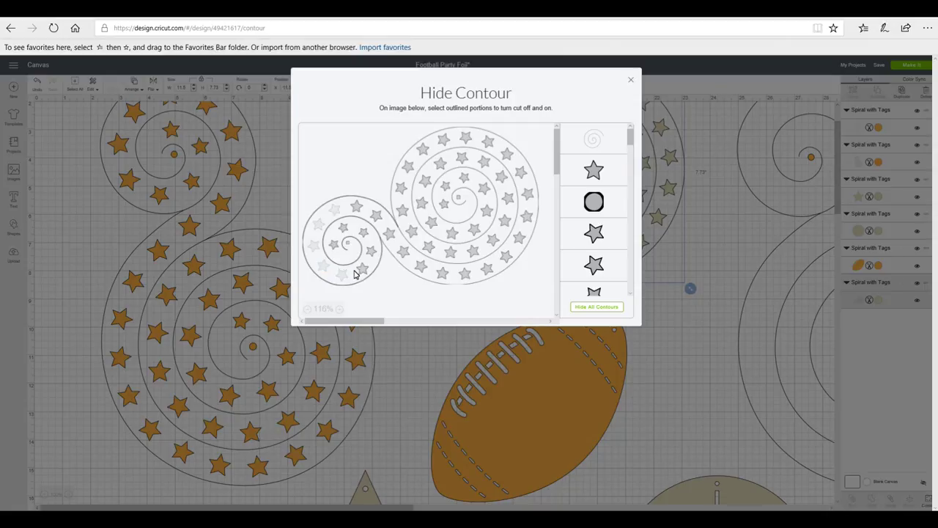
pyautogui.click(360, 269)
pyautogui.click(371, 252)
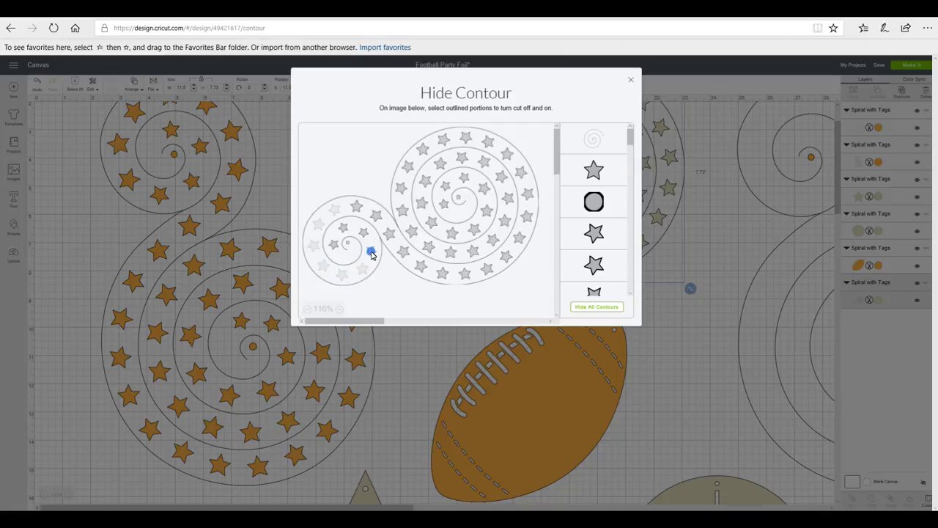
pyautogui.click(632, 82)
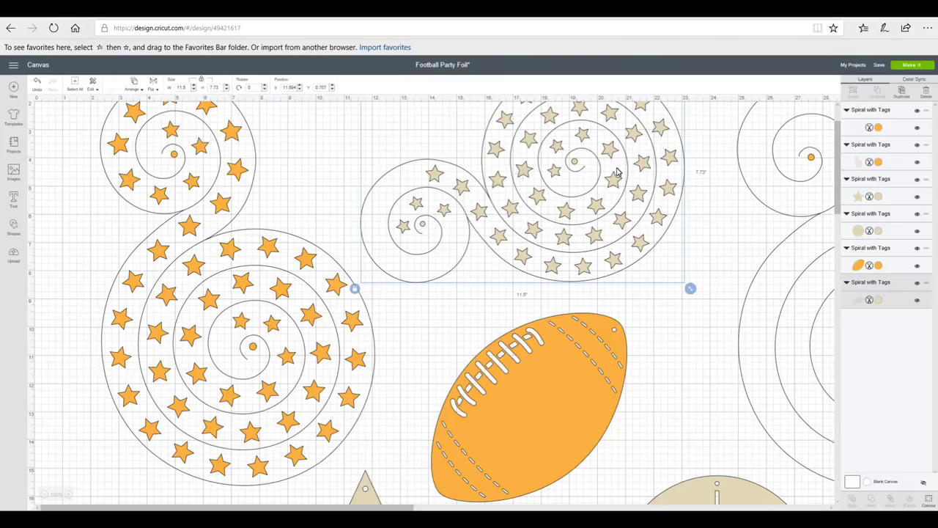
# Select the right-hand spiral, then pick the purple five-petal flower from the Images library
pyautogui.click(769, 275)
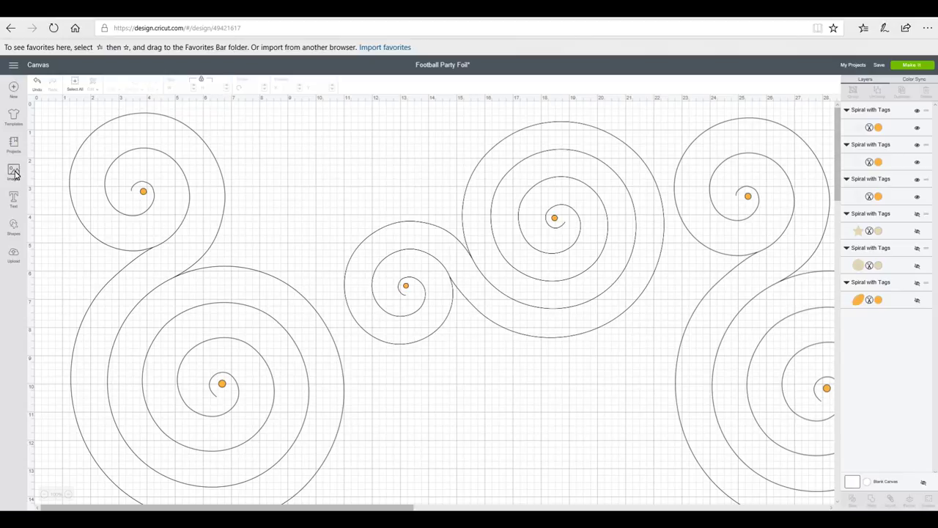
pyautogui.click(14, 171)
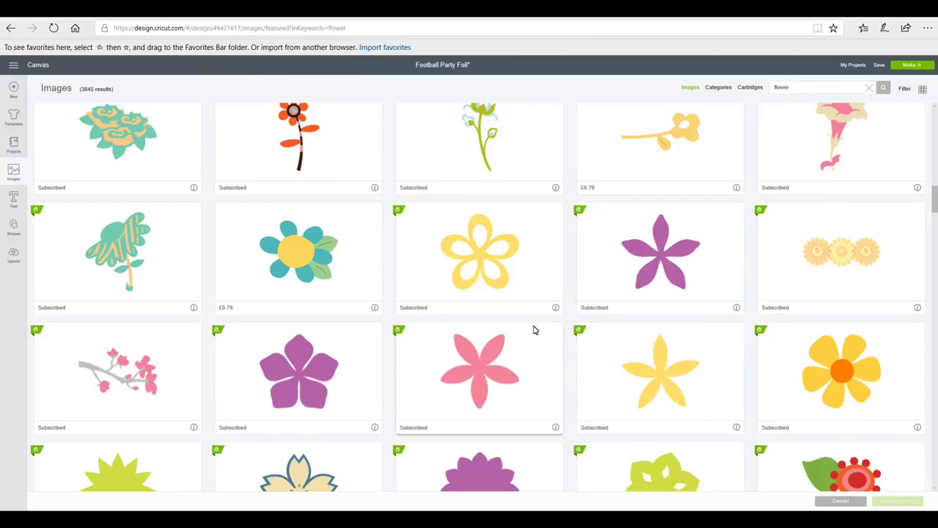
pyautogui.click(685, 252)
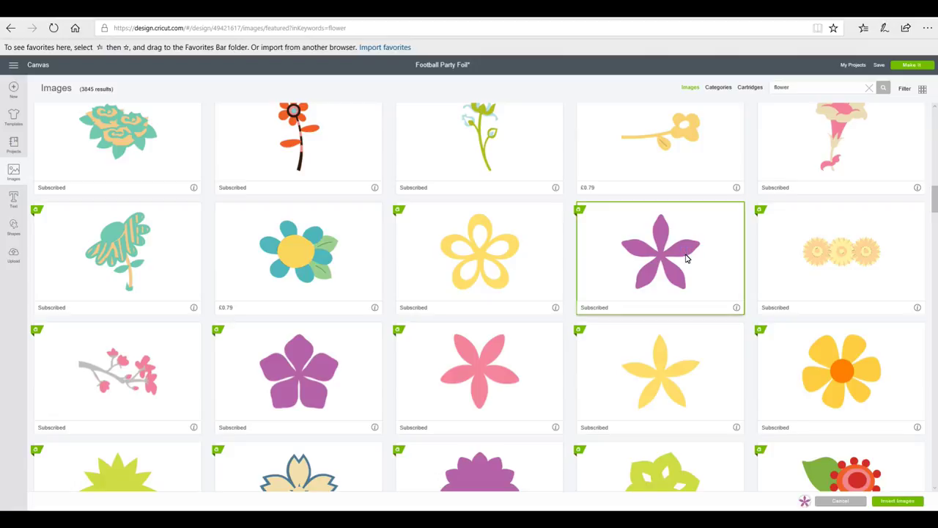
# Insert the purple flower, shrink it to about 1 inch, and place it on the spiral's outer ring
pyautogui.click(897, 501)
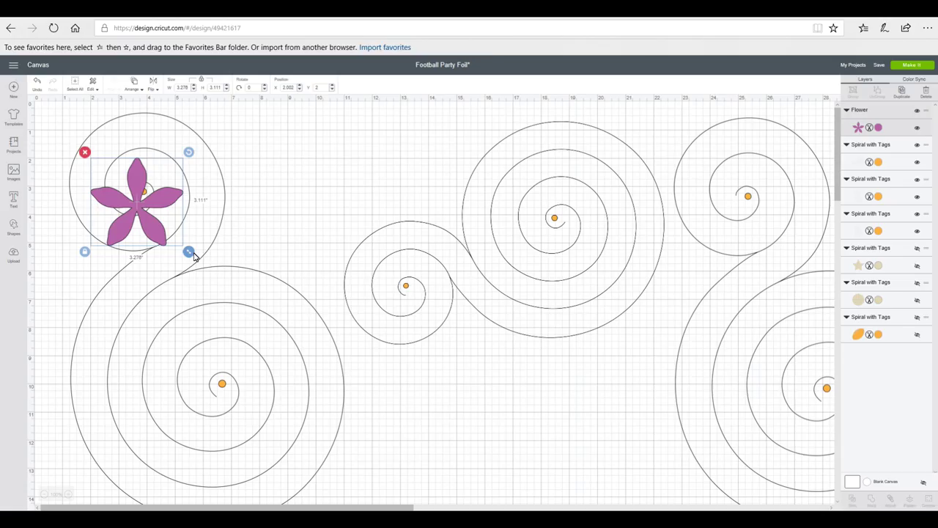
pyautogui.moveTo(188, 251); pyautogui.dragTo(134, 200)
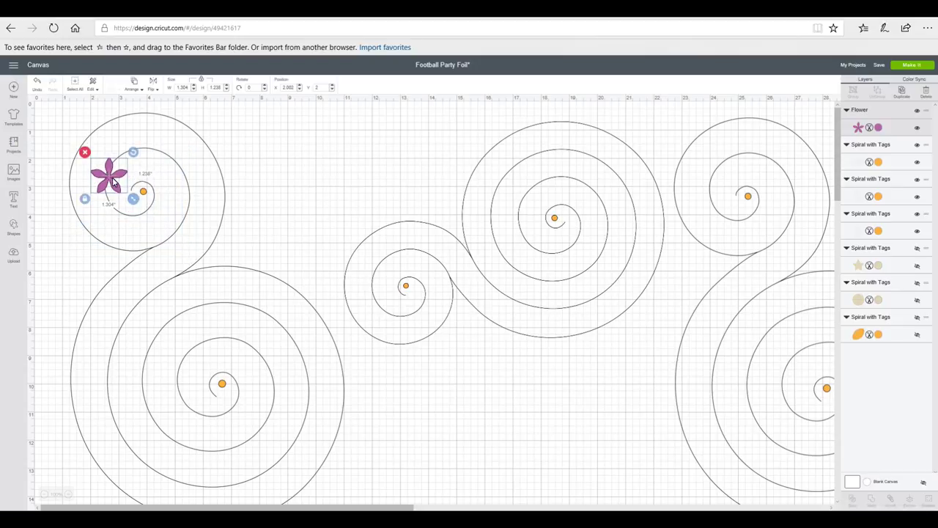
pyautogui.moveTo(112, 169); pyautogui.dragTo(141, 119)
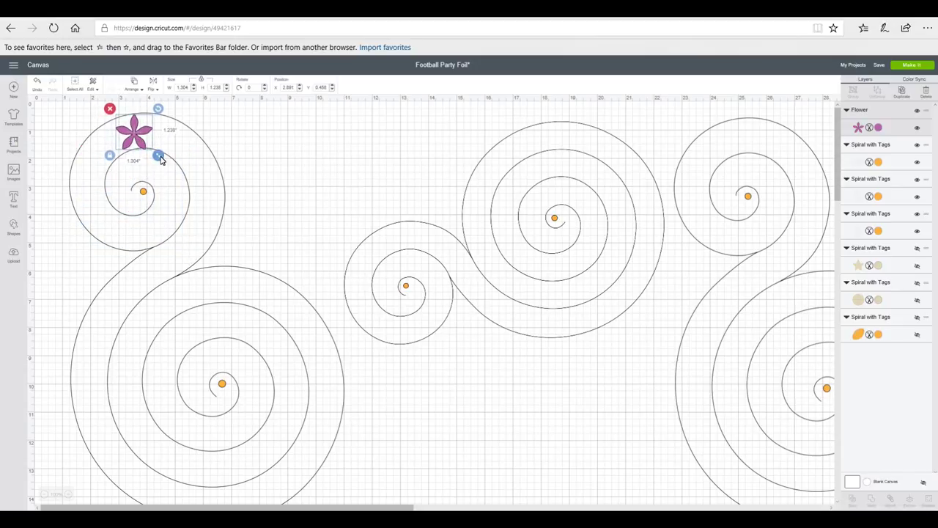
pyautogui.moveTo(161, 160); pyautogui.dragTo(136, 129)
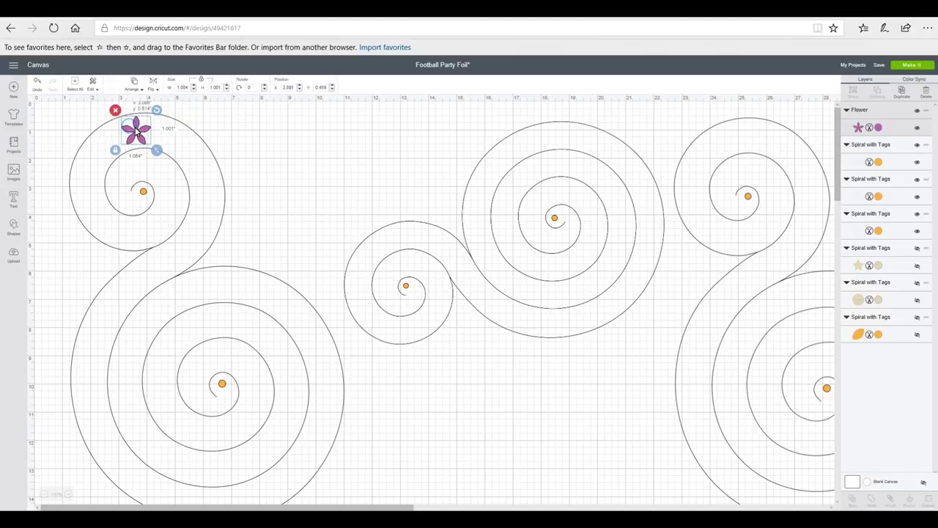
# Duplicate the flower six times and drag copies into place along the left spiral
pyautogui.click(905, 95)
pyautogui.click(905, 95)
pyautogui.click(904, 95)
pyautogui.click(905, 95)
pyautogui.click(905, 96)
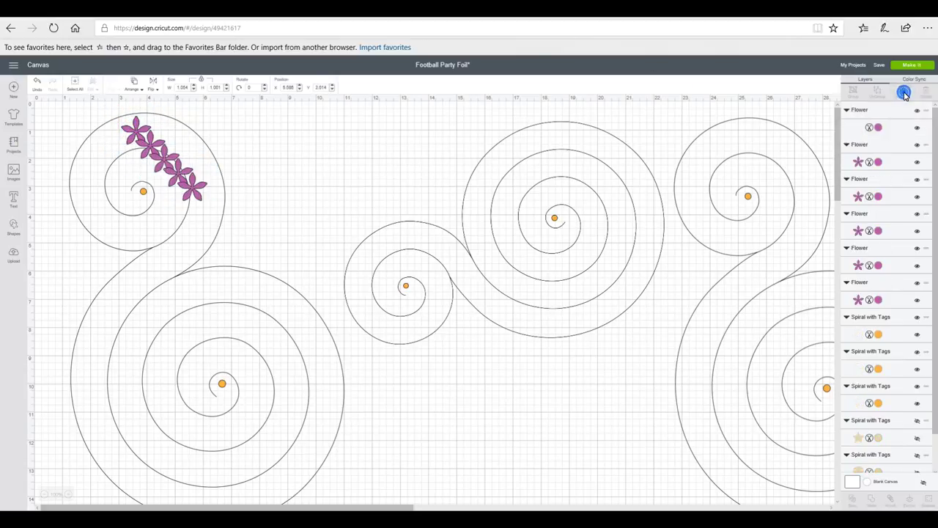
pyautogui.click(904, 95)
pyautogui.click(905, 95)
pyautogui.click(905, 96)
pyautogui.click(905, 96)
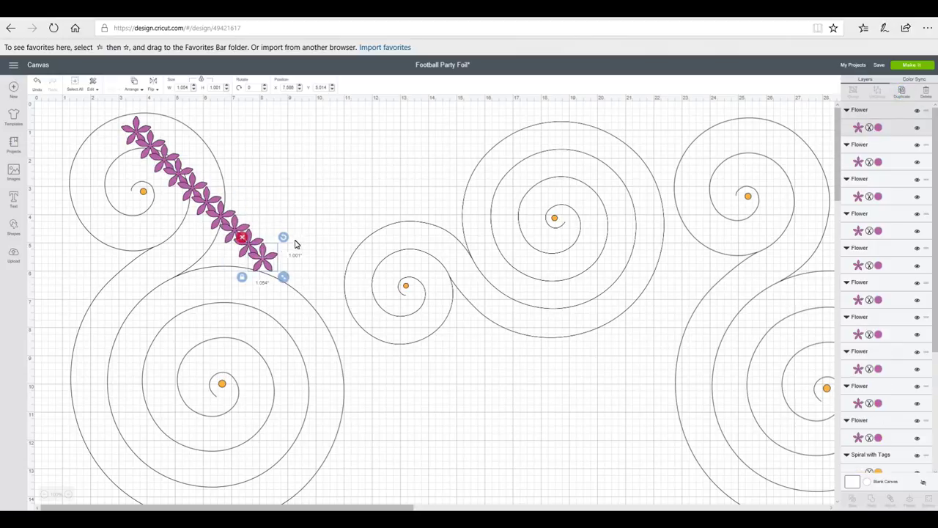
pyautogui.moveTo(265, 260); pyautogui.dragTo(184, 252)
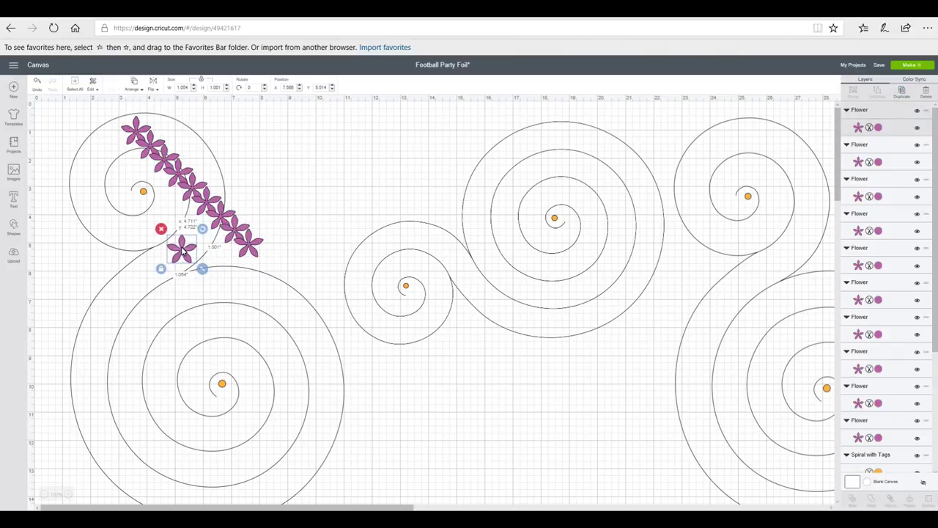
pyautogui.moveTo(245, 250); pyautogui.dragTo(146, 277)
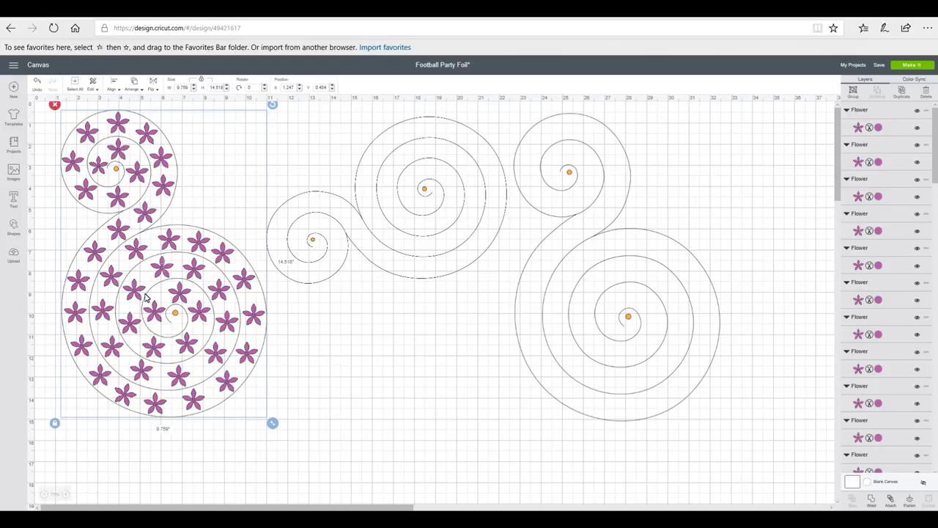
# Attach the flowers to the left spiral
pyautogui.click(890, 501)
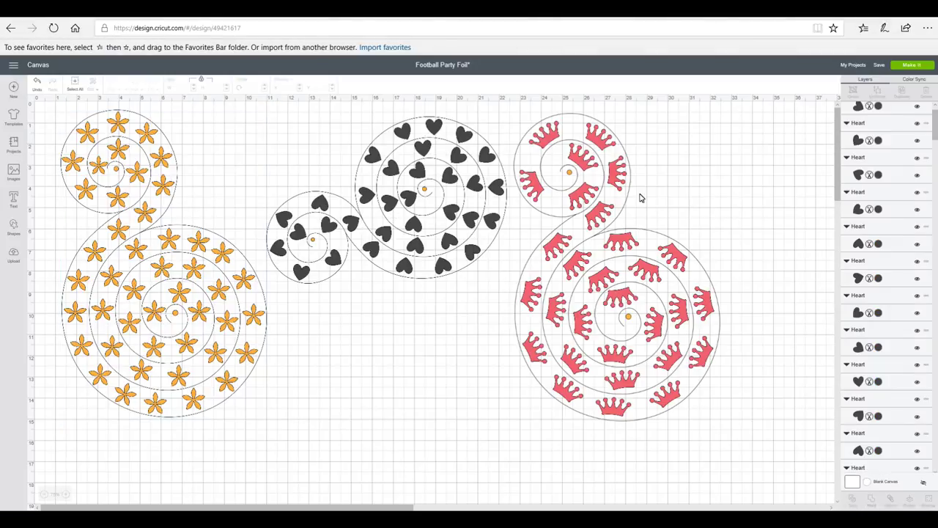
# Attach the crowns to the right spiral and the hearts to the two centre spirals
pyautogui.moveTo(748, 147); pyautogui.dragTo(526, 416)
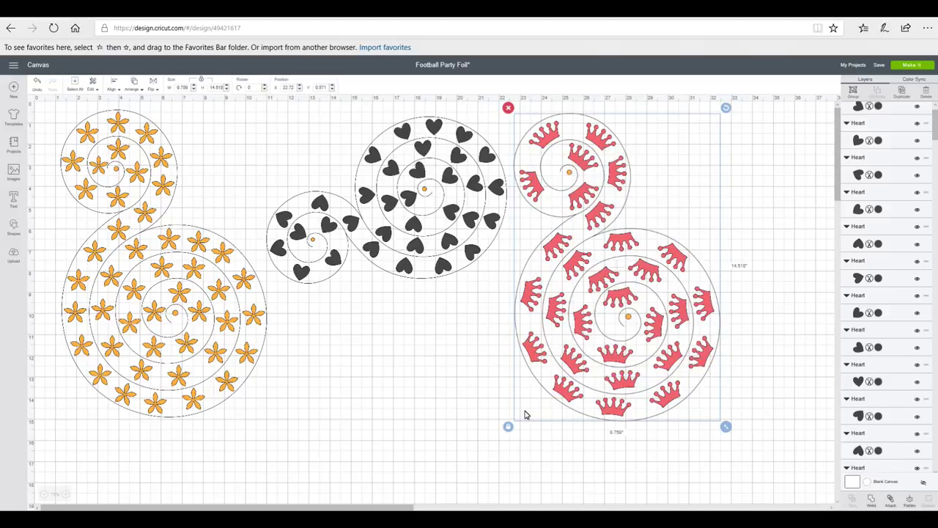
pyautogui.click(893, 502)
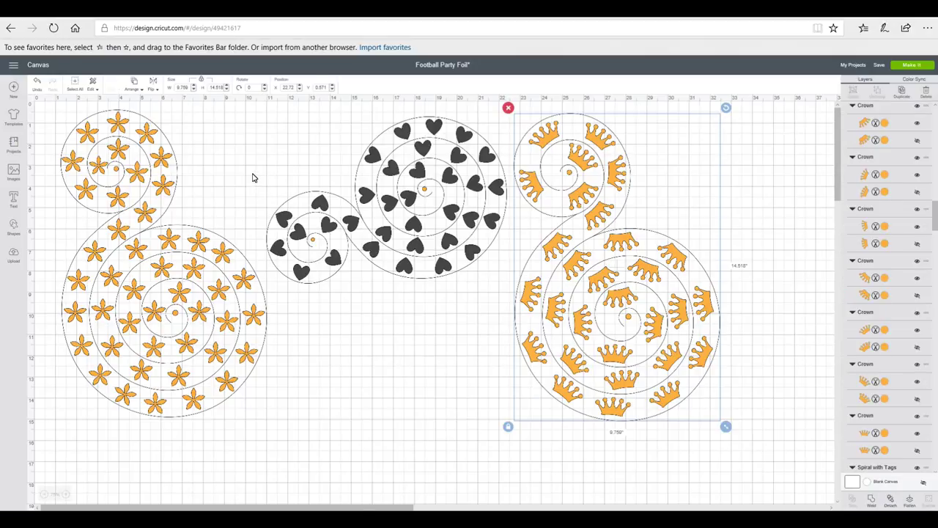
pyautogui.click(278, 192)
pyautogui.click(893, 503)
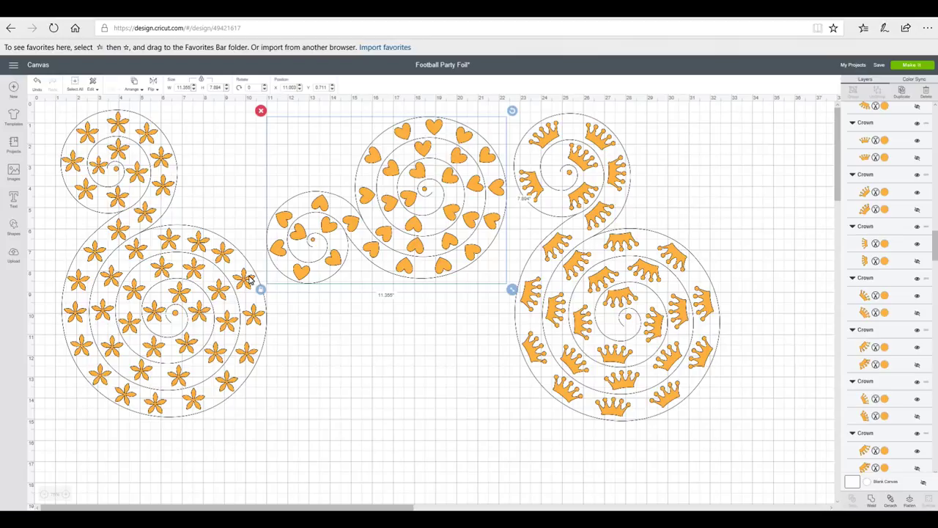
# Add a heart shape from Shapes and set its width to 6 inches
pyautogui.click(12, 230)
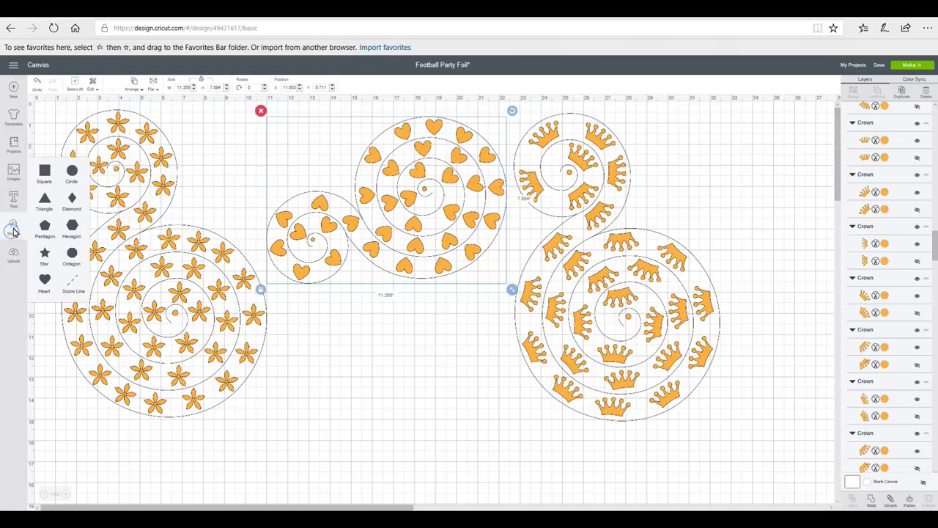
pyautogui.click(44, 280)
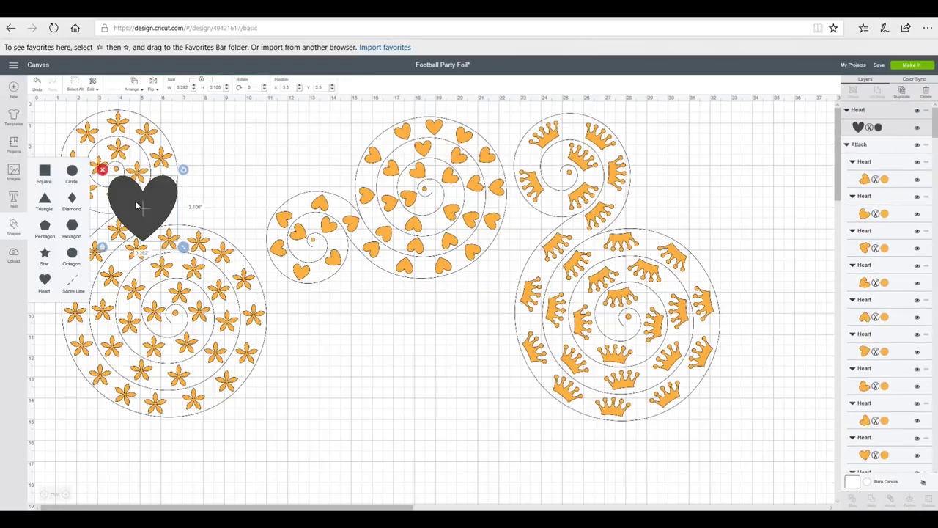
pyautogui.click(188, 86)
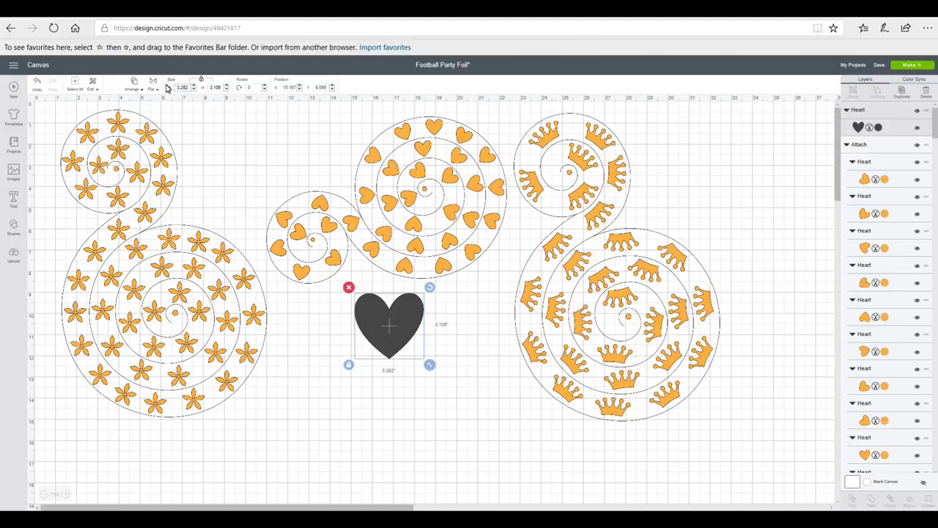
pyautogui.moveTo(177, 88); pyautogui.dragTo(172, 89)
pyautogui.write('6')
pyautogui.press('Return')
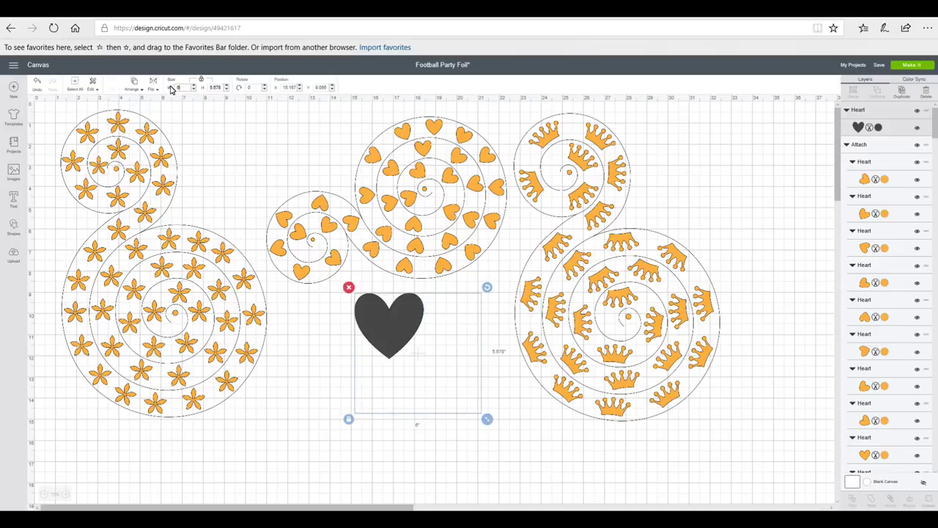
# Add a 0.5-inch circle and position it at the heart's upper centre
pyautogui.click(15, 230)
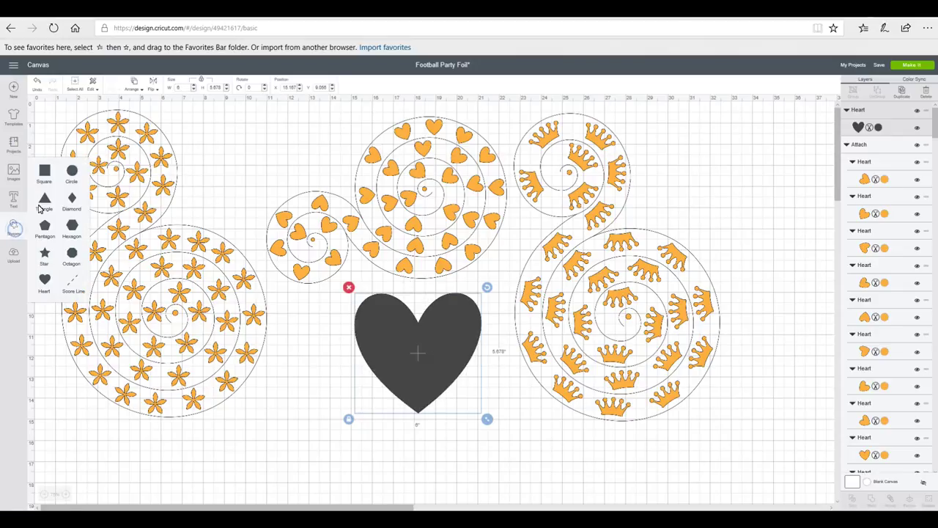
pyautogui.click(74, 174)
pyautogui.click(180, 87)
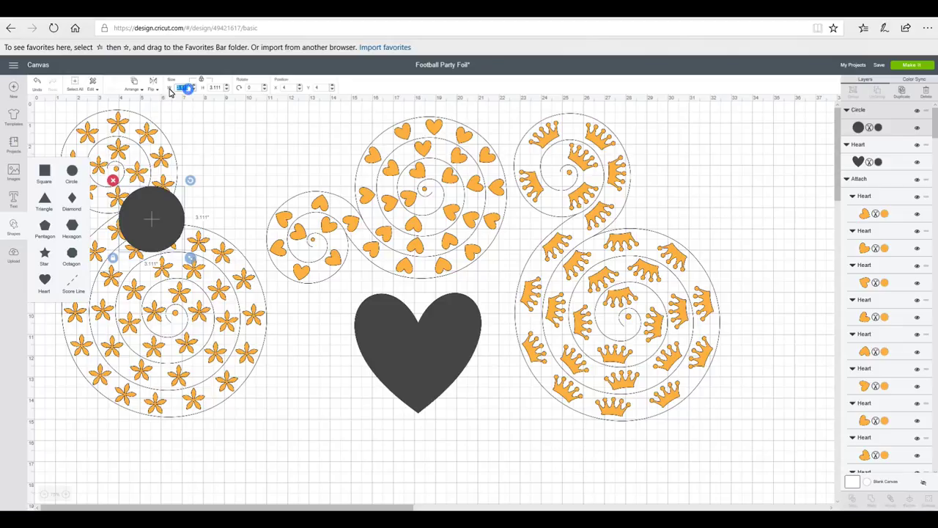
pyautogui.write('9')
pyautogui.press('Return')
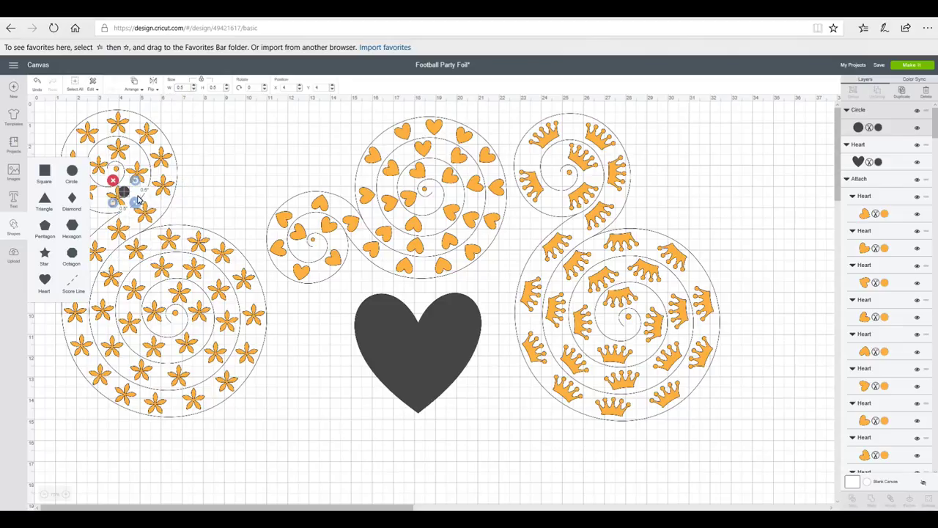
pyautogui.moveTo(123, 192); pyautogui.dragTo(421, 336)
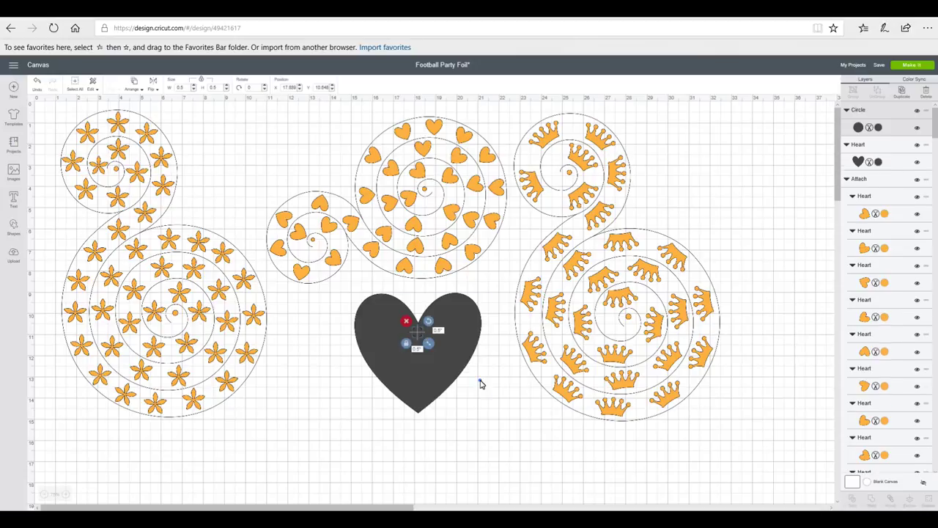
pyautogui.click(371, 400)
# Slice the circle out of the heart, drag the cut pieces away, and move the heart up
pyautogui.click(371, 399)
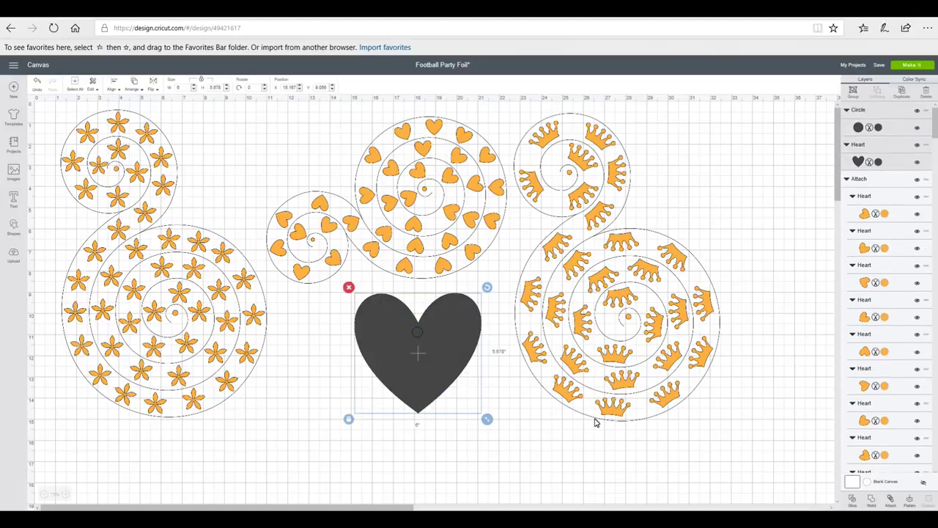
pyautogui.click(854, 498)
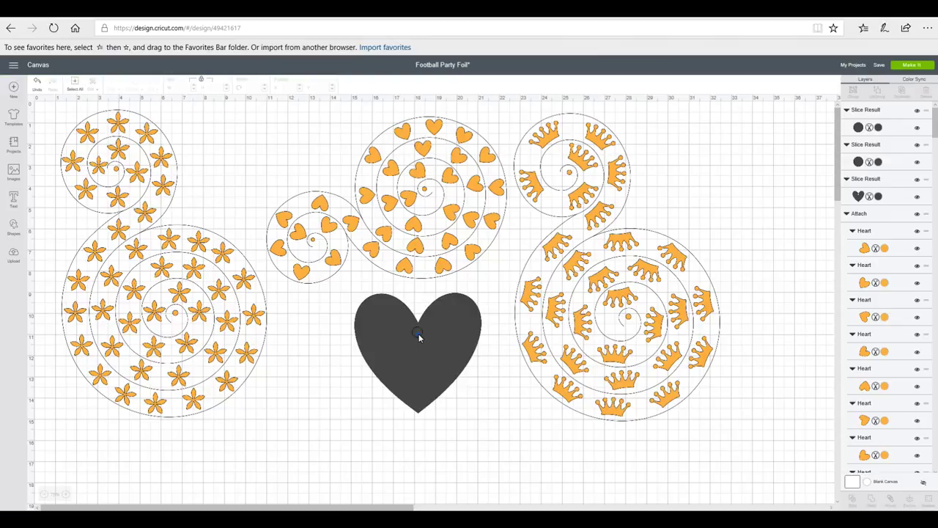
pyautogui.click(419, 335)
pyautogui.moveTo(504, 424); pyautogui.dragTo(544, 431)
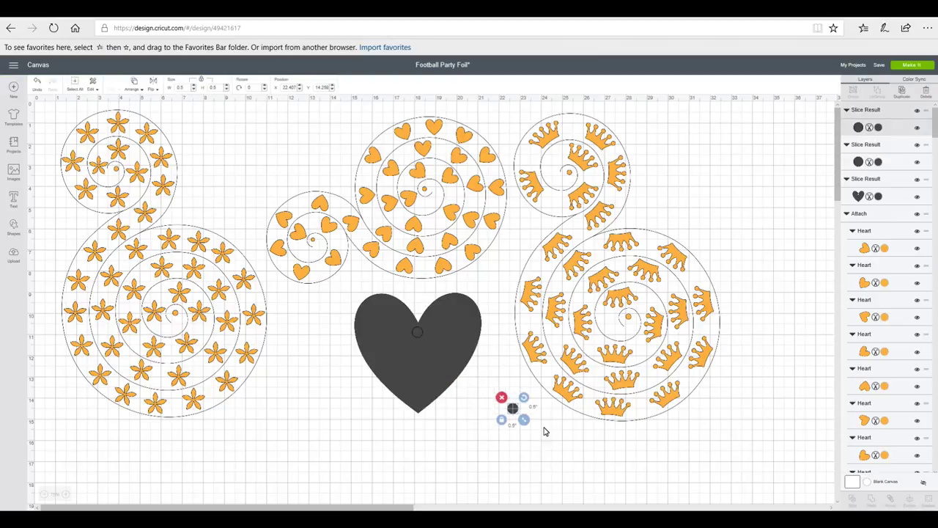
pyautogui.click(419, 331)
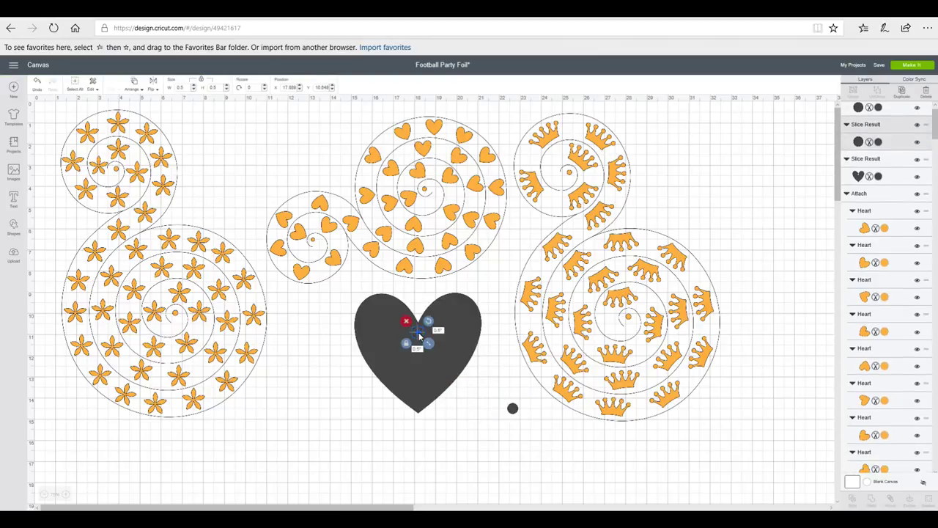
pyautogui.moveTo(419, 331); pyautogui.dragTo(554, 435)
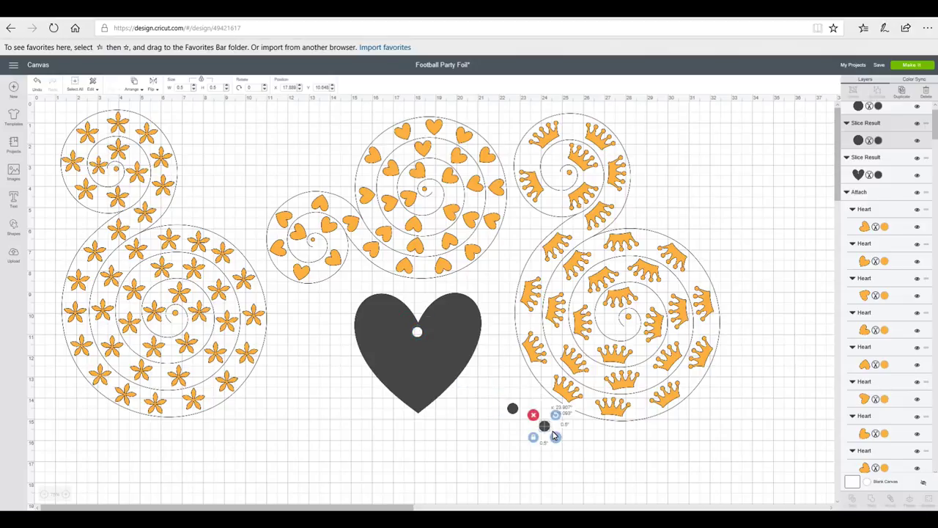
pyautogui.click(403, 339)
pyautogui.moveTo(403, 339); pyautogui.dragTo(421, 159)
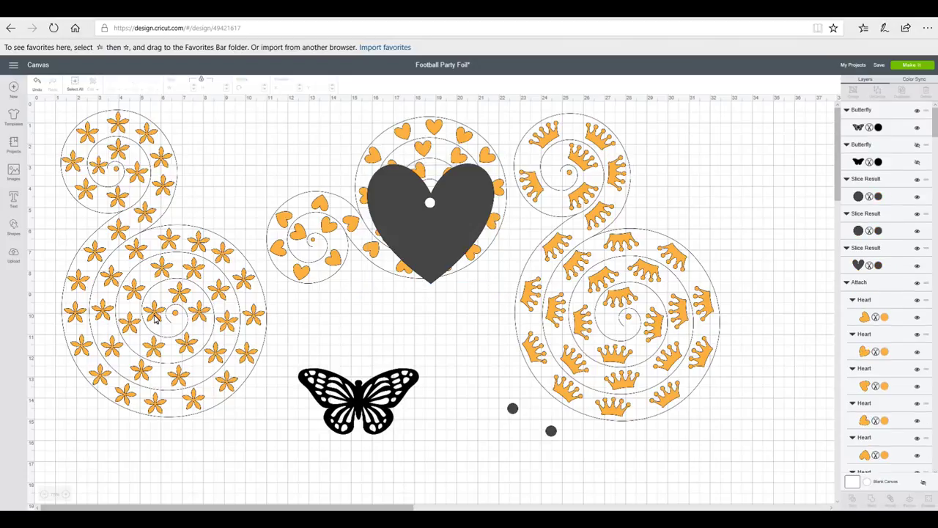
# Set the butterfly's width to 6.5 inches
pyautogui.click(396, 384)
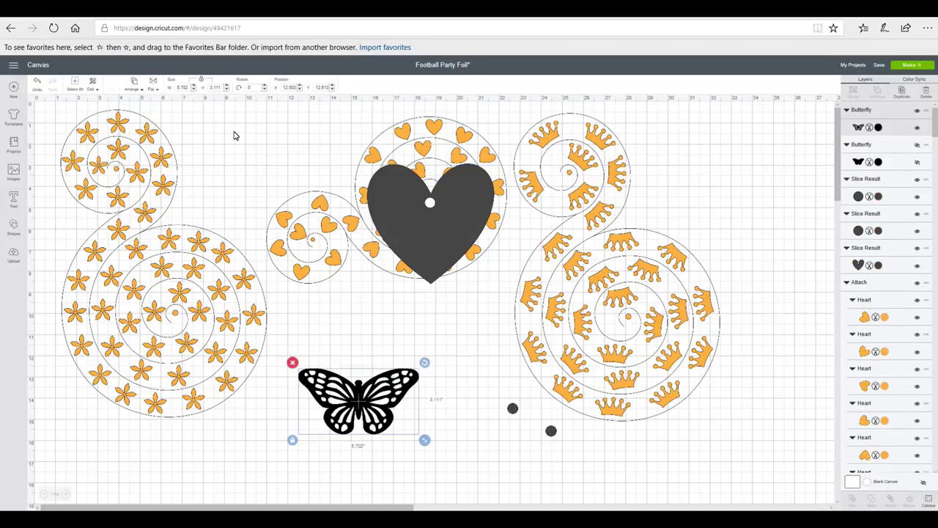
pyautogui.click(188, 89)
pyautogui.write('5')
pyautogui.press('Return')
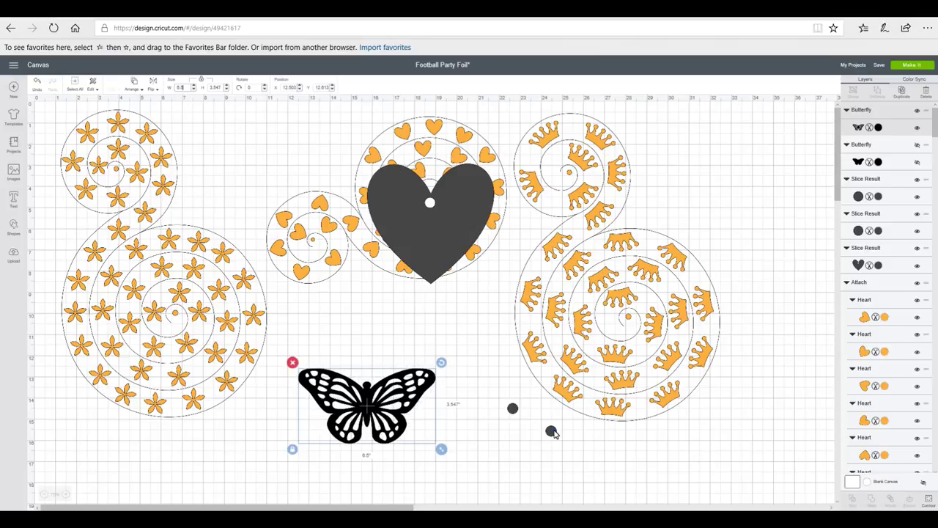
# Move a spare small circle onto the butterfly's body, shrink it, and select both together
pyautogui.moveTo(551, 431); pyautogui.dragTo(450, 407)
pyautogui.moveTo(394, 387); pyautogui.dragTo(366, 340)
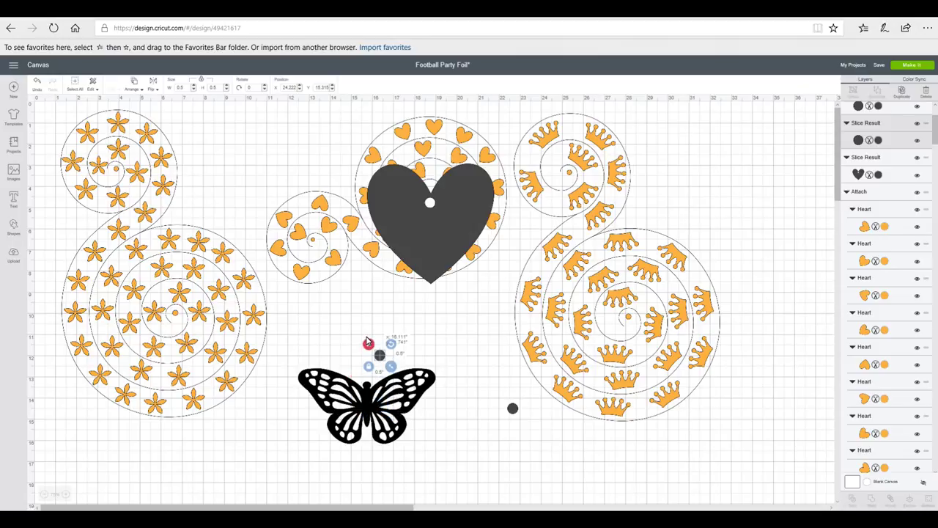
pyautogui.moveTo(397, 370); pyautogui.dragTo(368, 390)
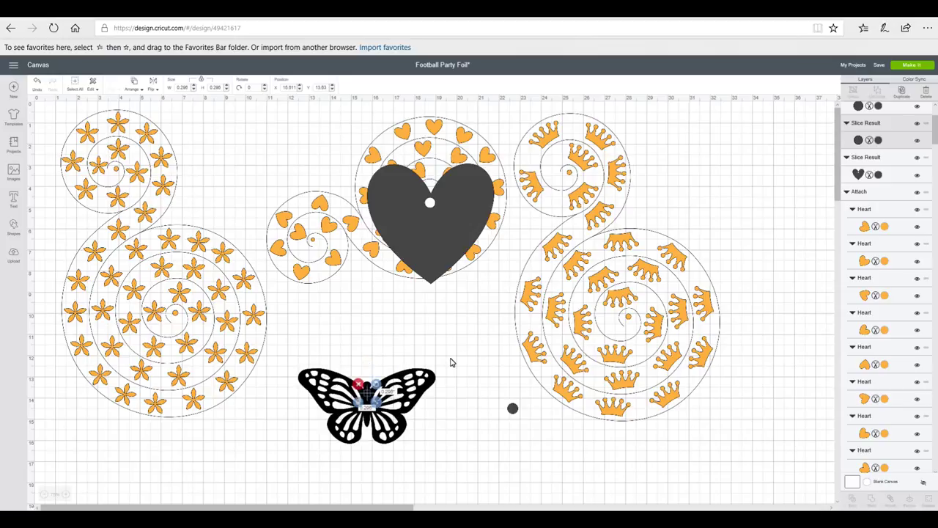
pyautogui.moveTo(451, 358); pyautogui.dragTo(332, 440)
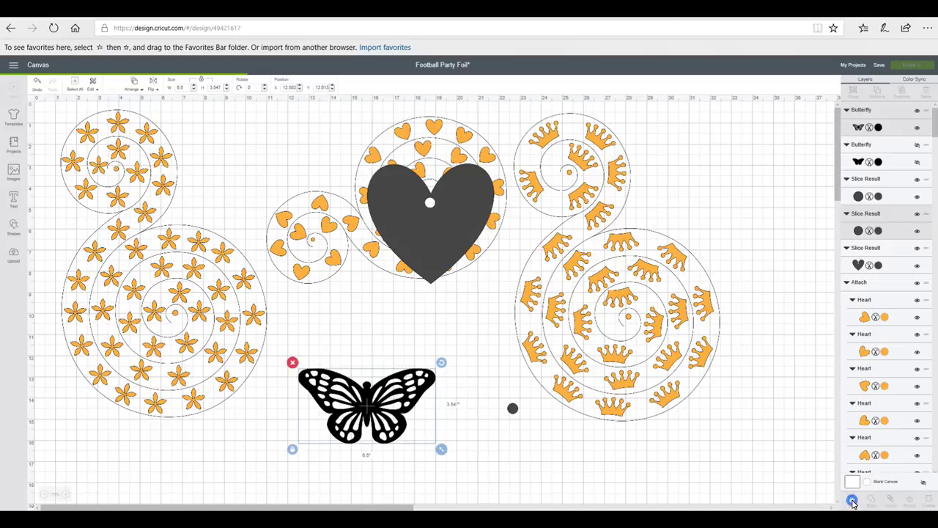
# Undo a stray Slice on the butterfly, then weld the 6-inch princess into one pink silhouette
pyautogui.click(853, 501)
pyautogui.hotkey('ctrl', 'z')
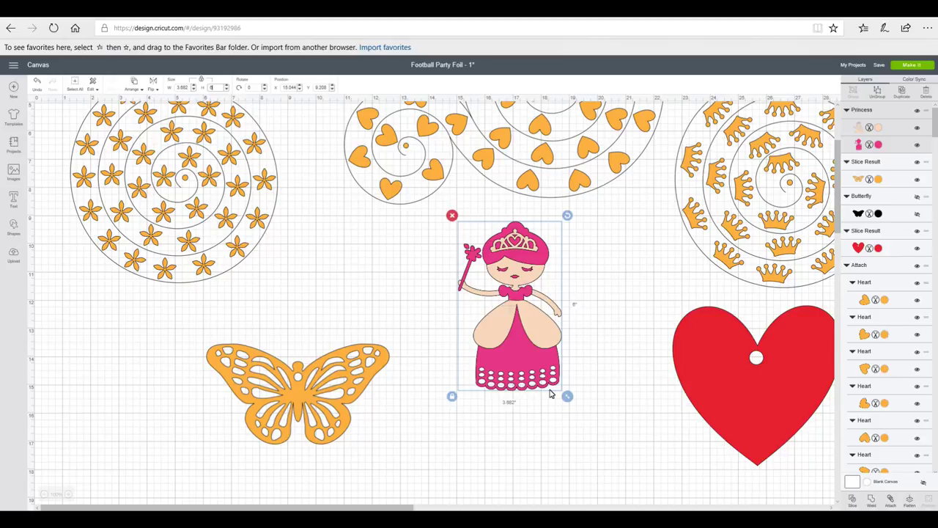
pyautogui.click(872, 501)
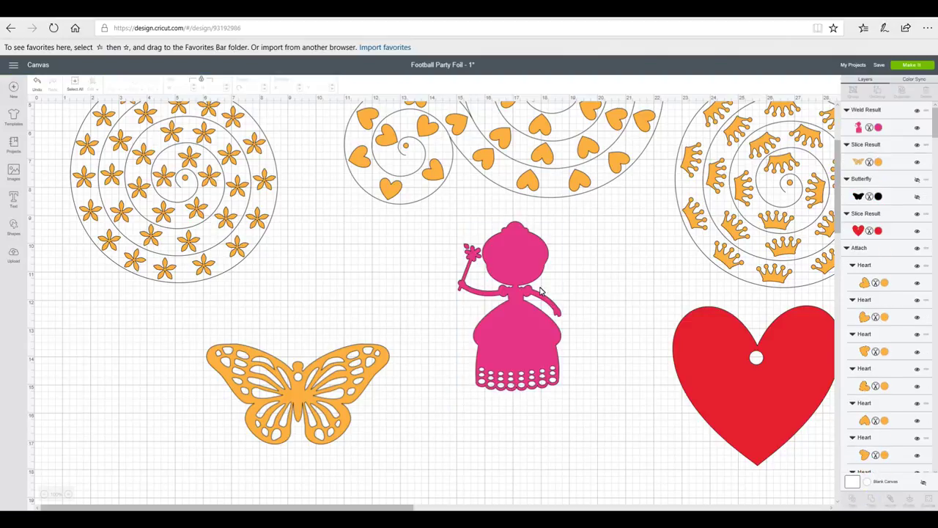
# Add a circle on the princess's head and slice it out as a hanging hole
pyautogui.click(15, 227)
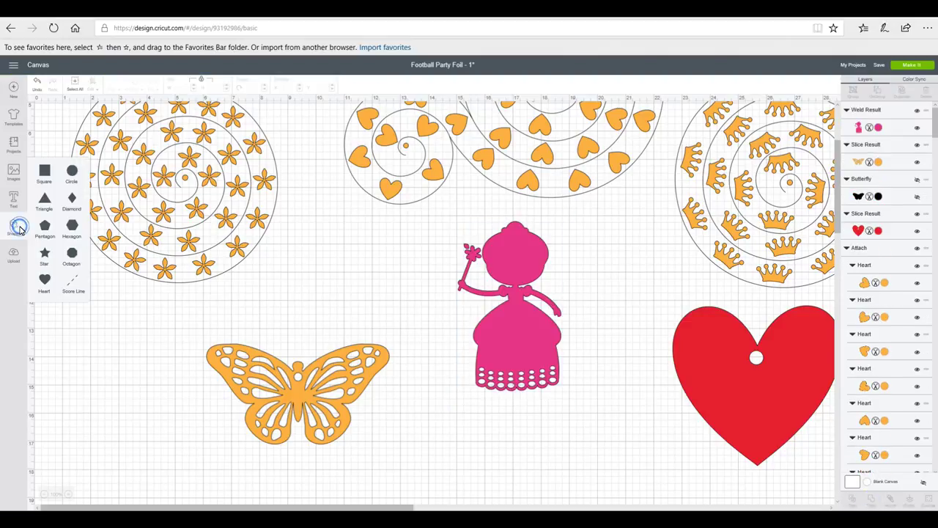
pyautogui.click(74, 171)
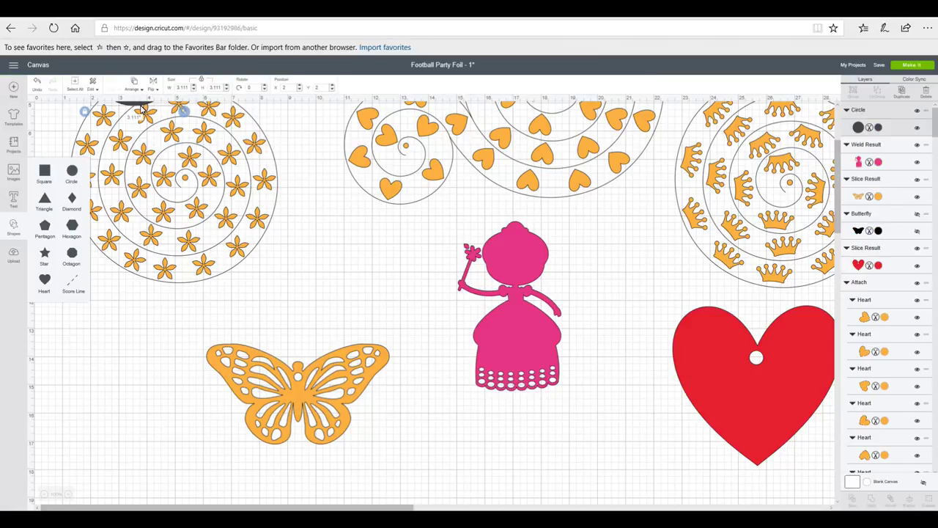
pyautogui.moveTo(143, 107); pyautogui.dragTo(516, 361)
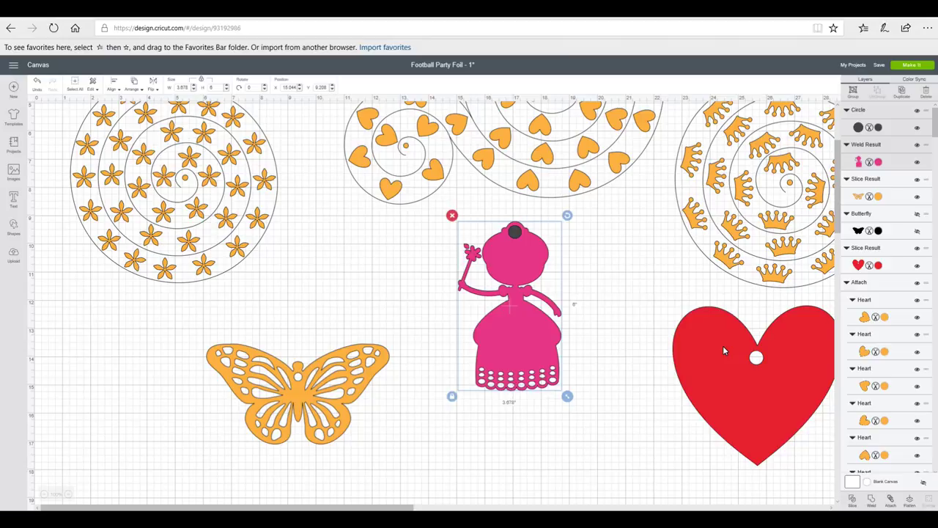
pyautogui.click(598, 251)
pyautogui.click(516, 244)
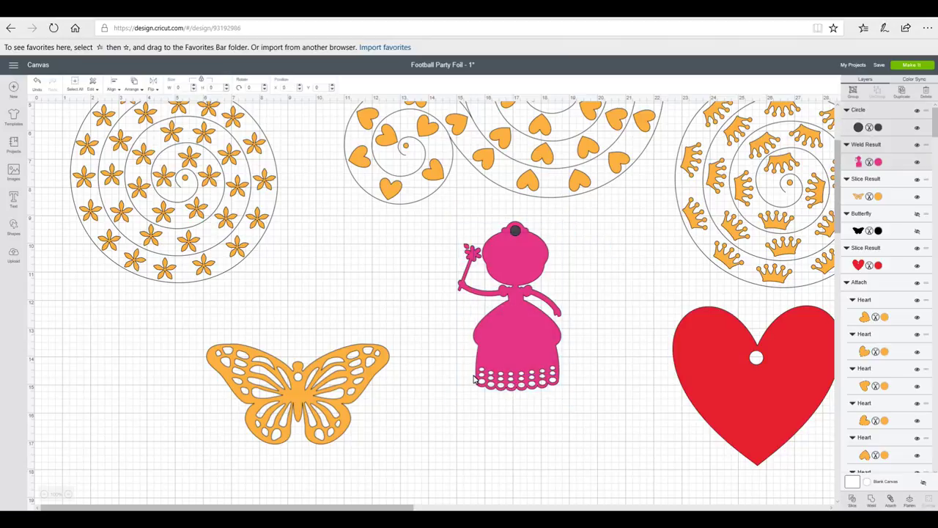
pyautogui.click(850, 499)
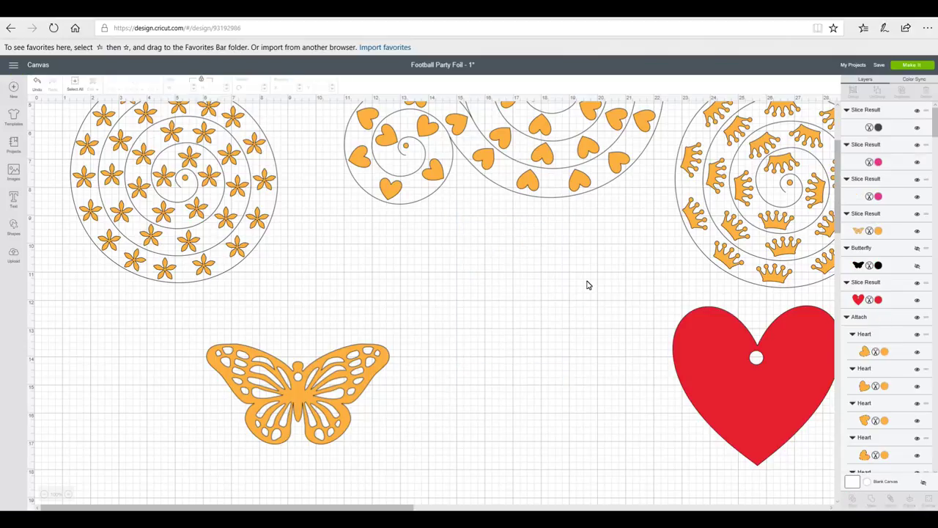
# Delete the leftover dark circle and pink dot, then send the design to Make It
pyautogui.moveTo(457, 337); pyautogui.dragTo(401, 377)
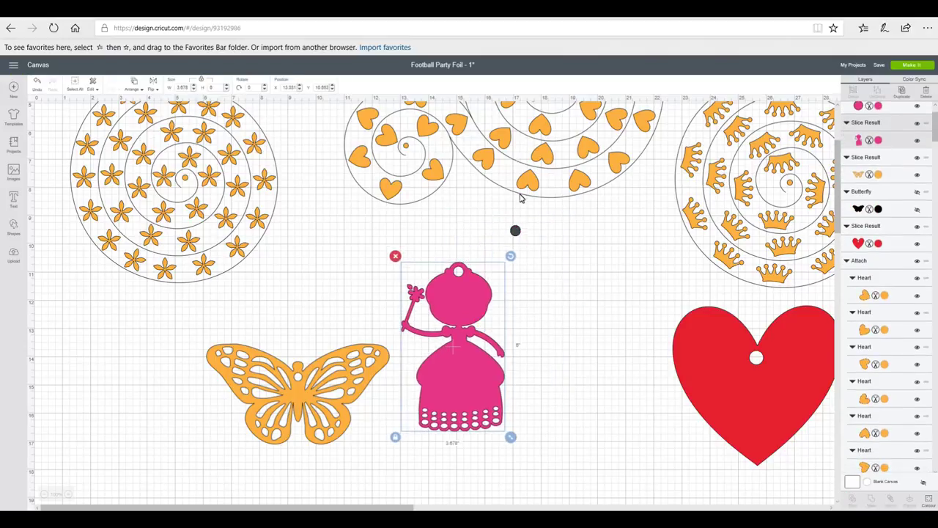
pyautogui.click(519, 233)
pyautogui.click(504, 220)
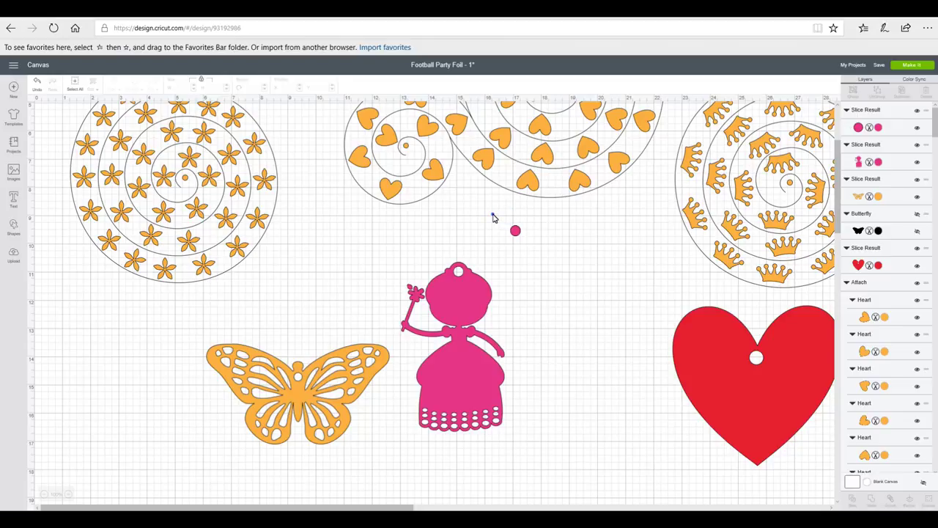
pyautogui.moveTo(495, 219); pyautogui.dragTo(530, 243)
pyautogui.click(503, 218)
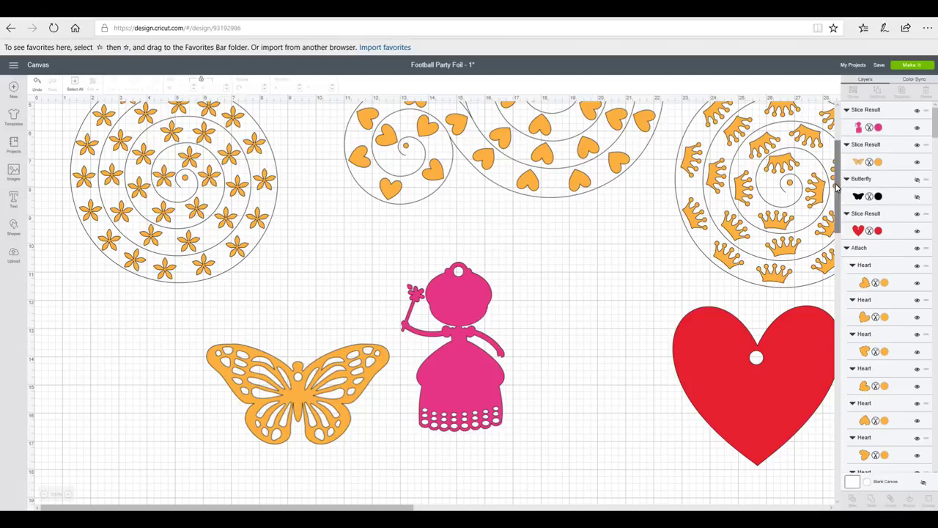
pyautogui.moveTo(837, 177); pyautogui.dragTo(834, 143)
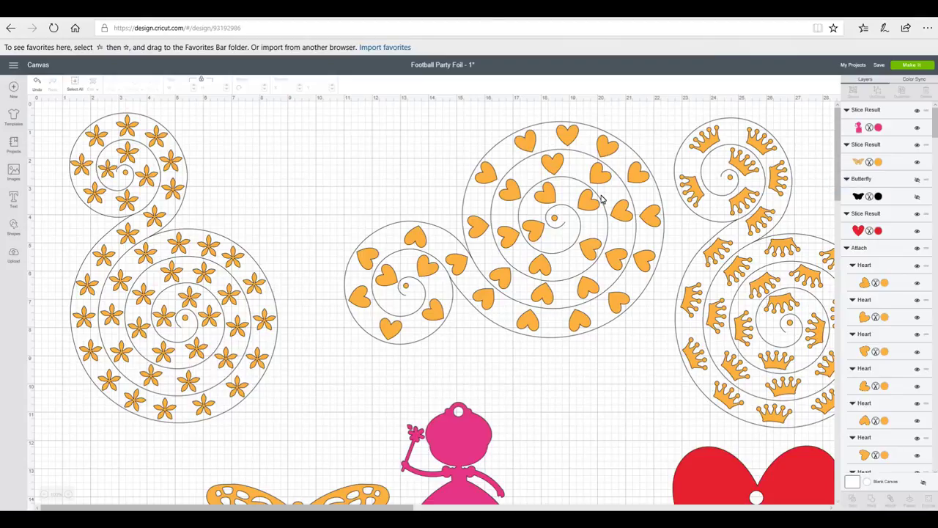
pyautogui.click(923, 66)
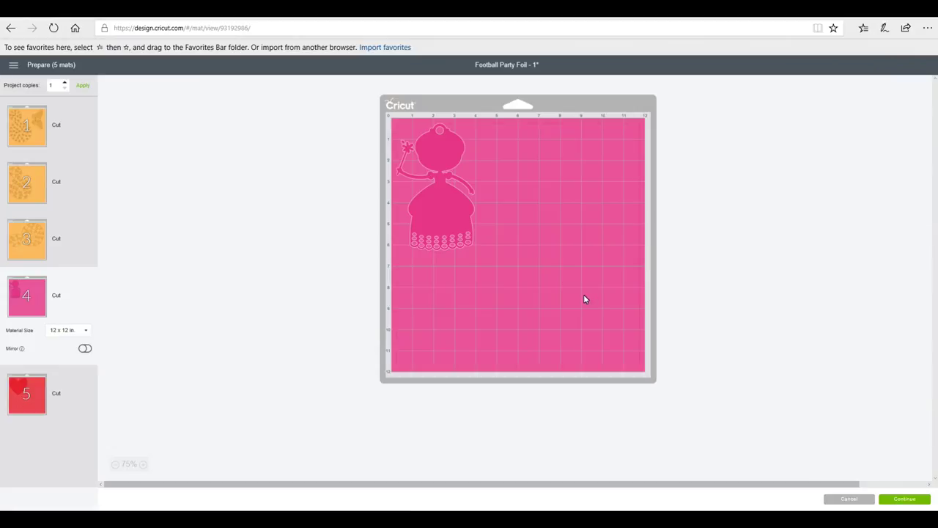
# Continue past the 5-mat preview and scroll the full materials list to Party Foil
pyautogui.click(907, 500)
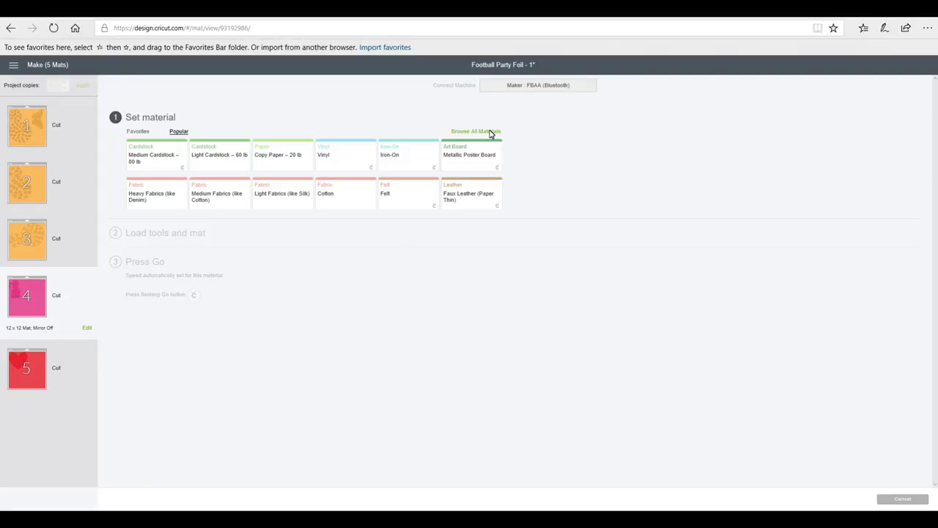
pyautogui.click(490, 133)
pyautogui.moveTo(677, 73); pyautogui.dragTo(680, 495)
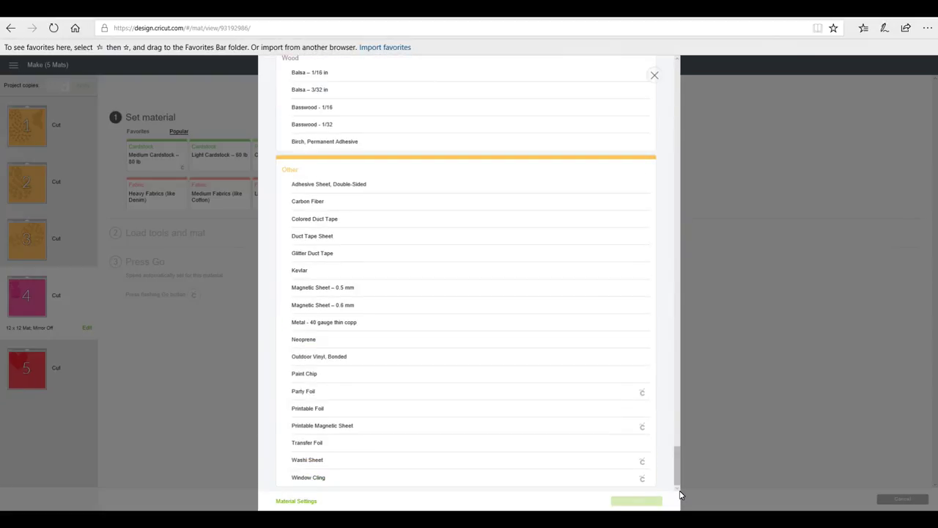